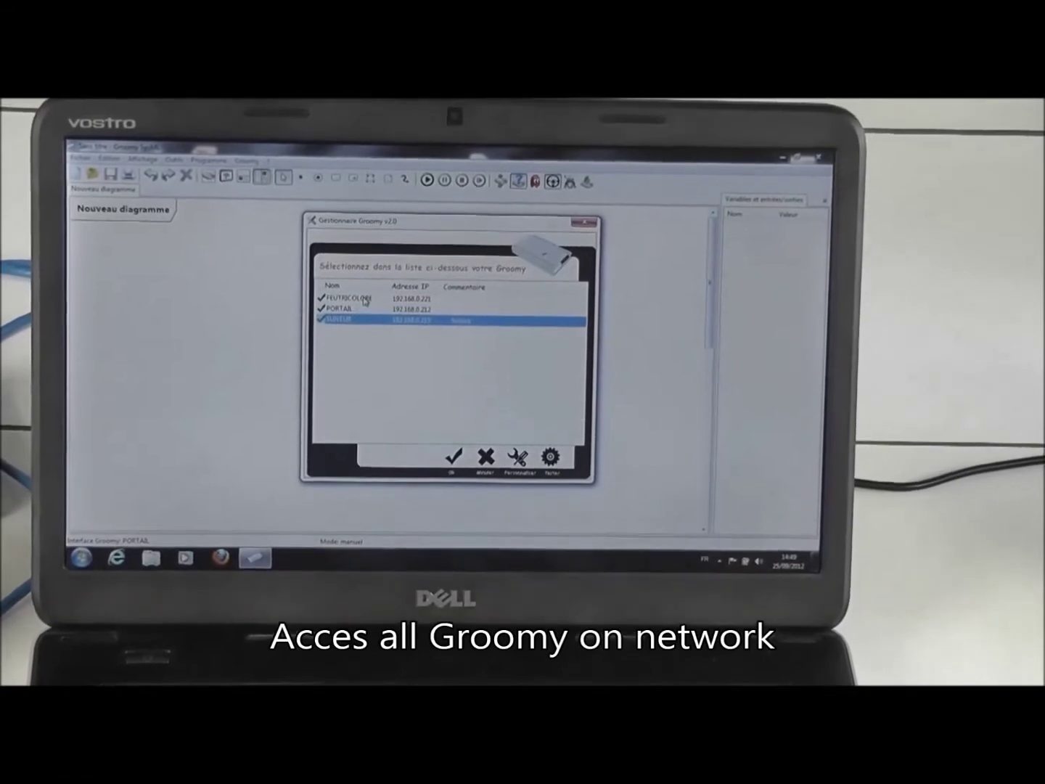
Step: Select the PORTAIL unit in the Gestionnaire Groomy list and connect to it
click(339, 308)
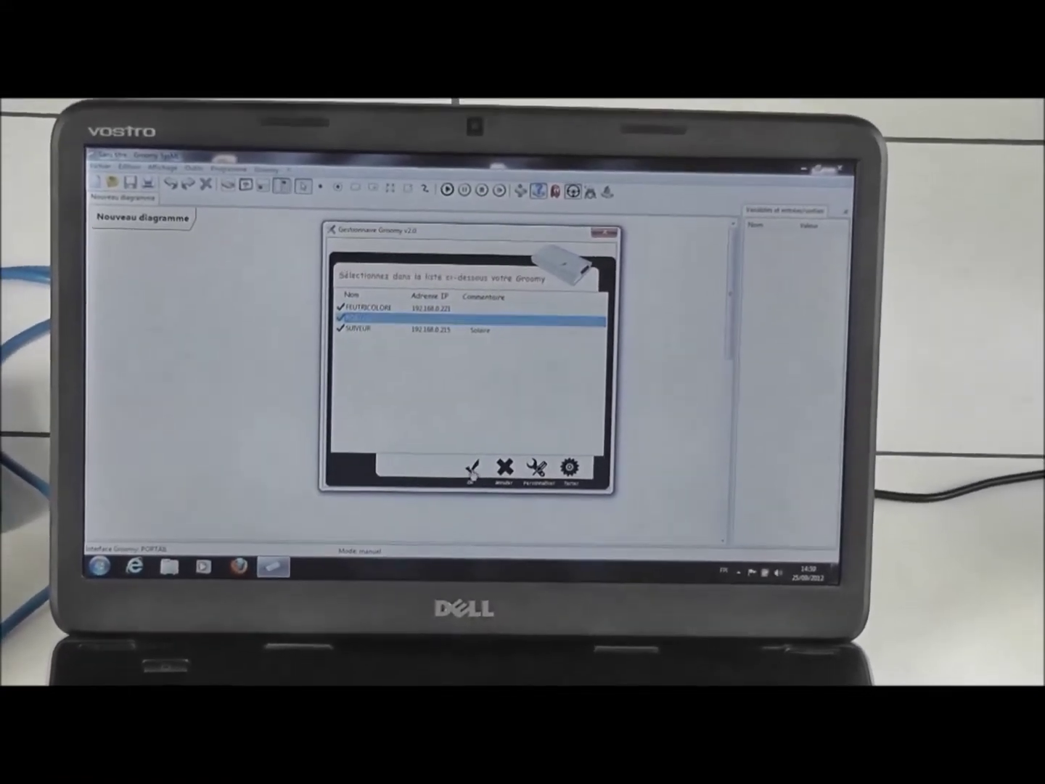
click(489, 443)
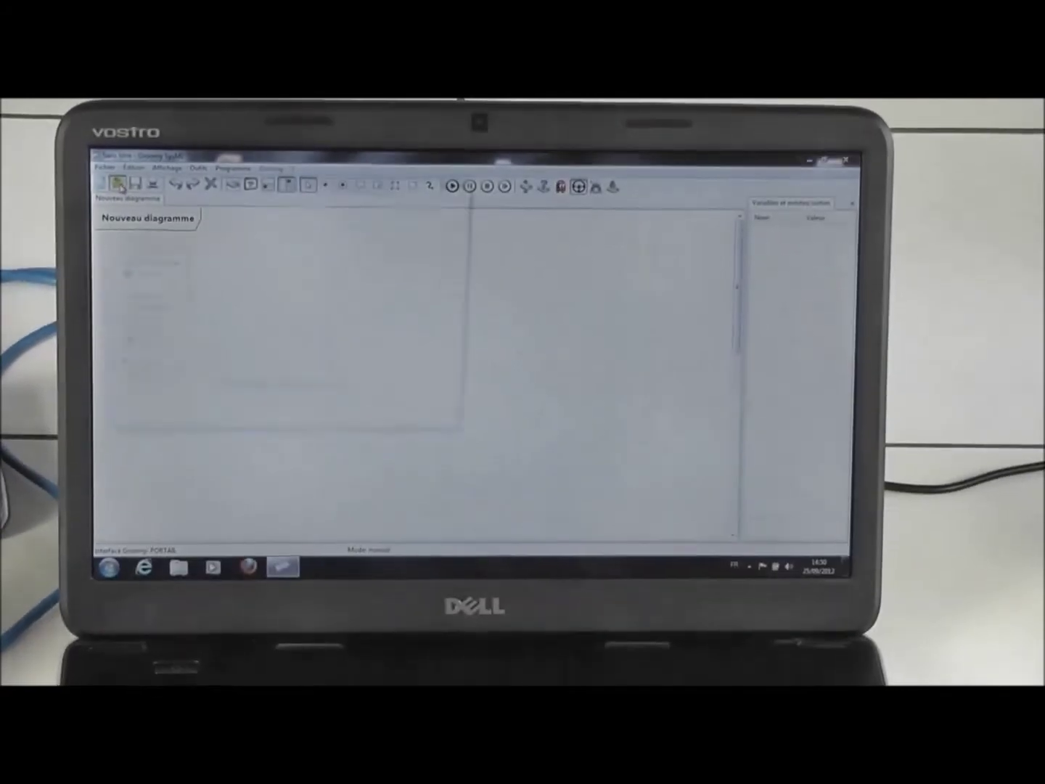
Step: Choose the Portail complet program file so its main flowchart loads
click(218, 299)
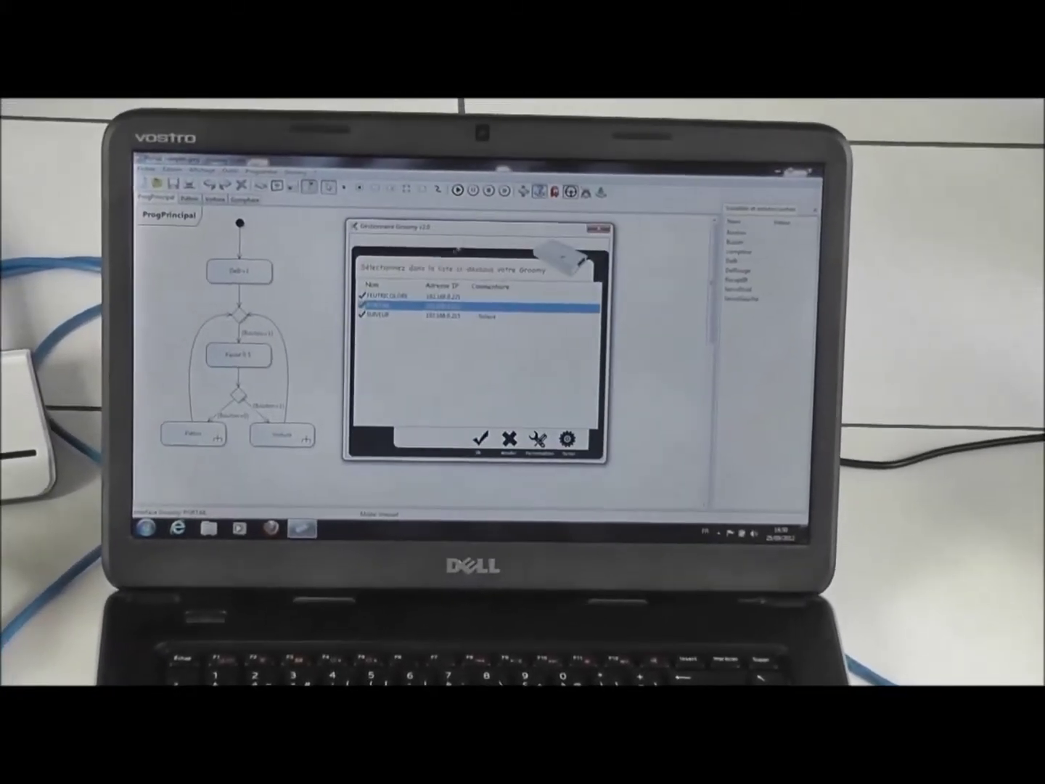
Step: Connect to the FEUTRICOLORE unit and load the traffic-light flowchart program
double_click(389, 299)
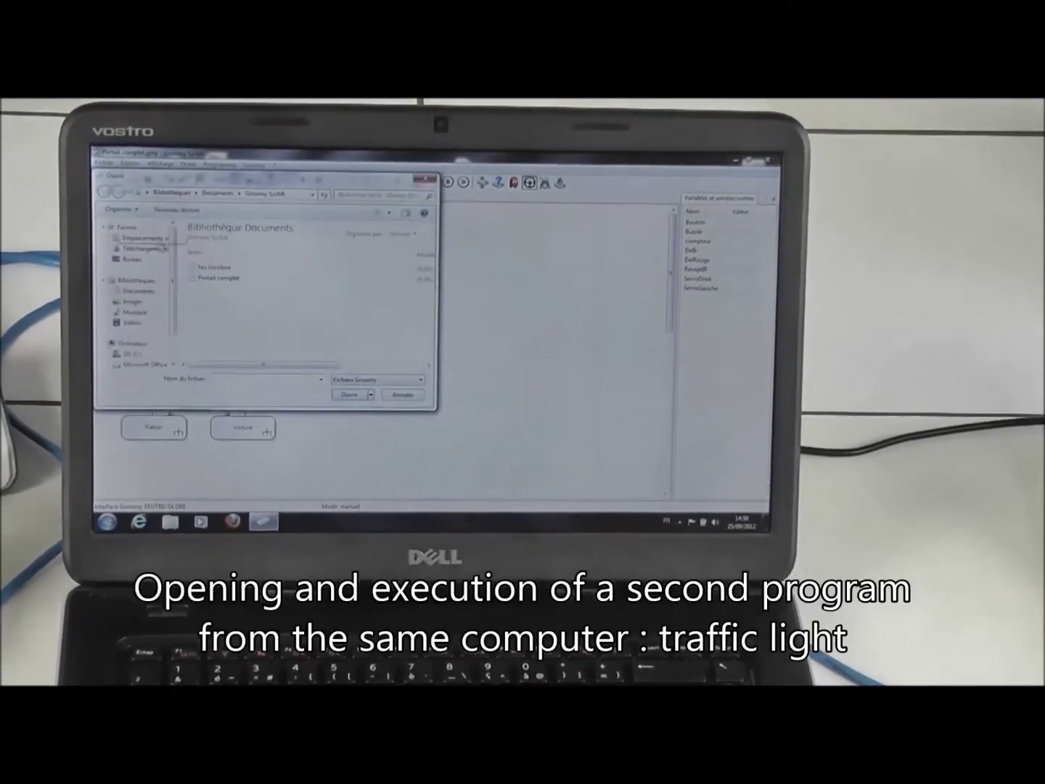
double_click(187, 271)
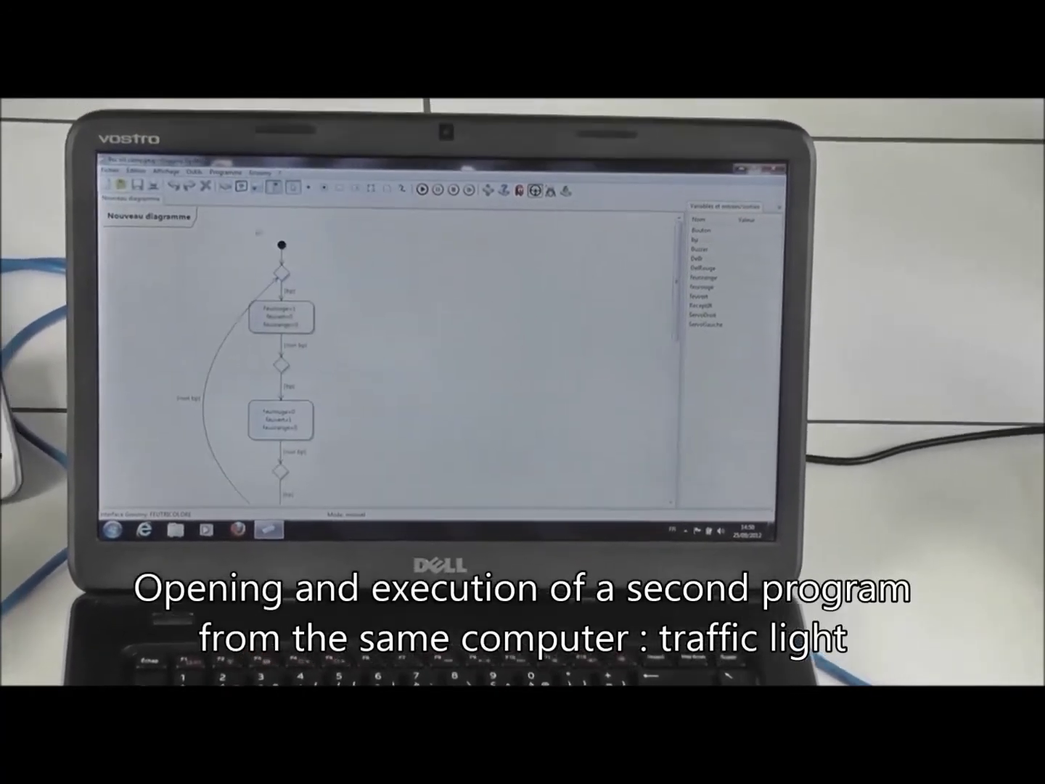